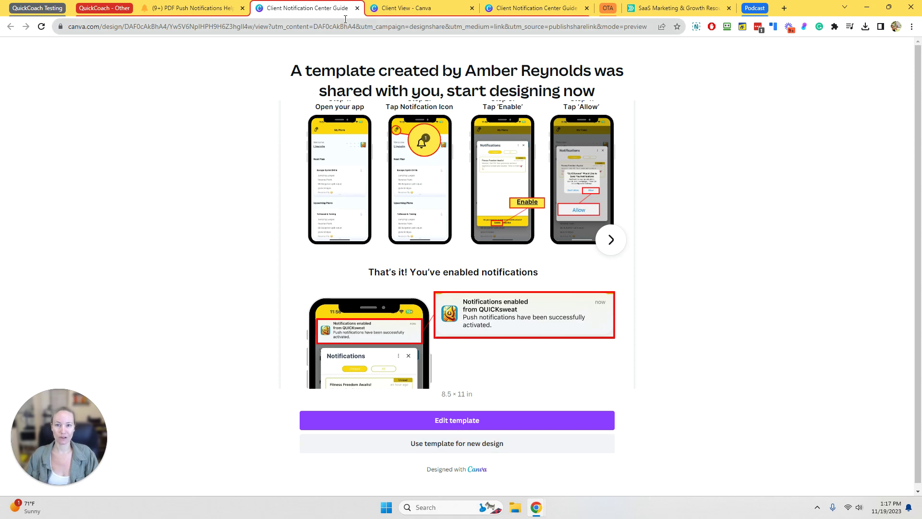
Switch to the Client Notification Center Guide editor tab and close the template preview
left_click(357, 8)
left_click(393, 4)
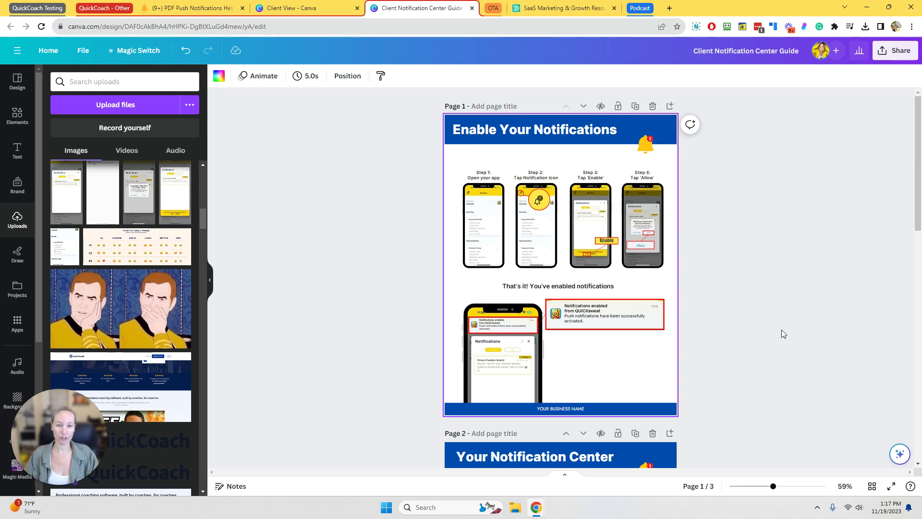
Zoom page 1 from 59% to 146% to inspect the four step phone screenshots
mouse_move(917, 178)
left_mouse_down()
mouse_move(921, 420)
mouse_move(921, 167)
left_mouse_up()
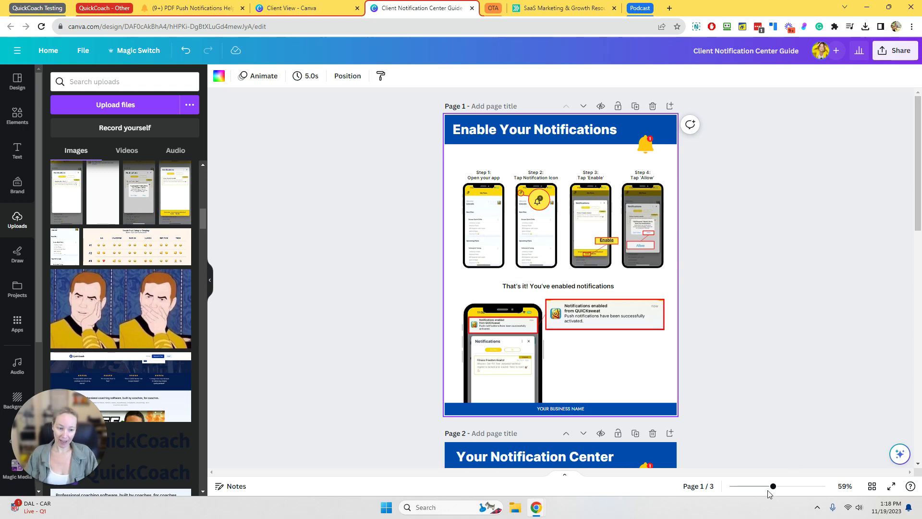
left_click_drag(777, 489, 798, 488)
Move the magnified bell callout on the Step 2 phone about 30 px lower
scroll(232, 289, "up", 4)
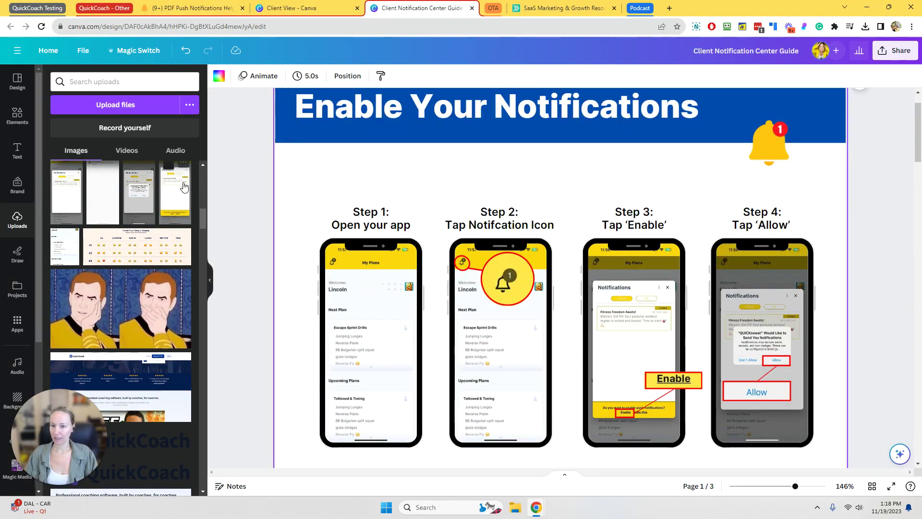
left_click_drag(249, 267, 363, 321)
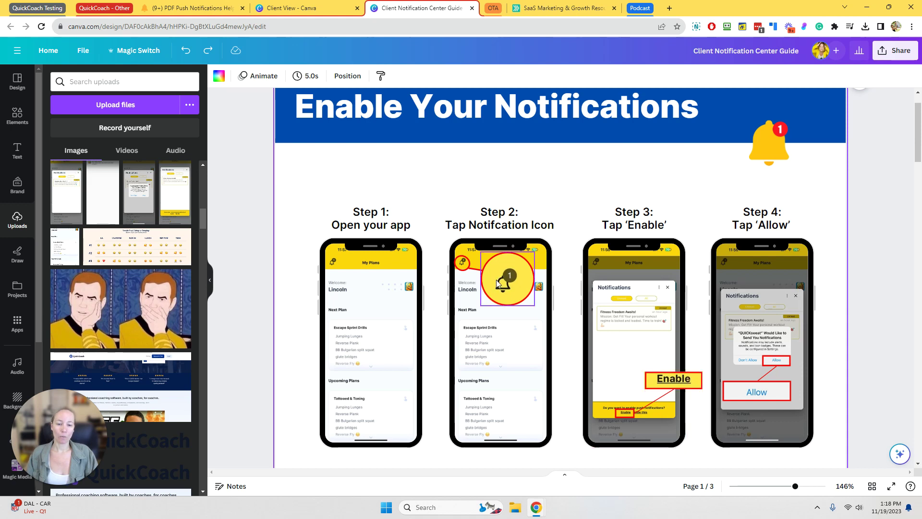
left_click_drag(503, 286, 503, 306)
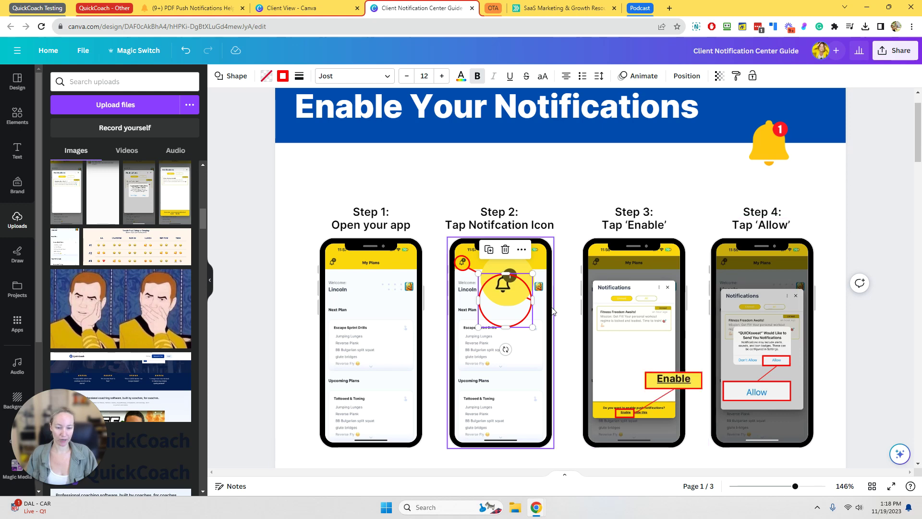
Add the Lincoln phone screenshot from Uploads to page 1
left_click(512, 266)
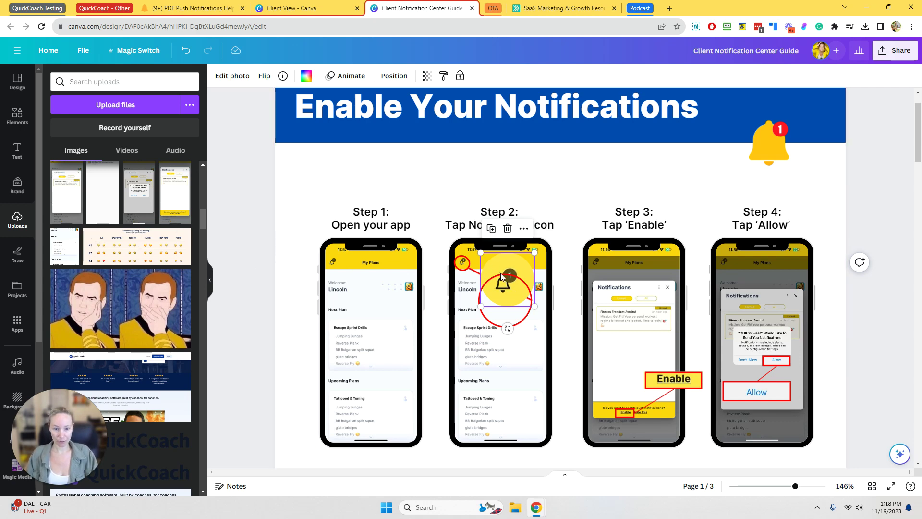
left_click(66, 254)
left_click_drag(555, 286, 684, 236)
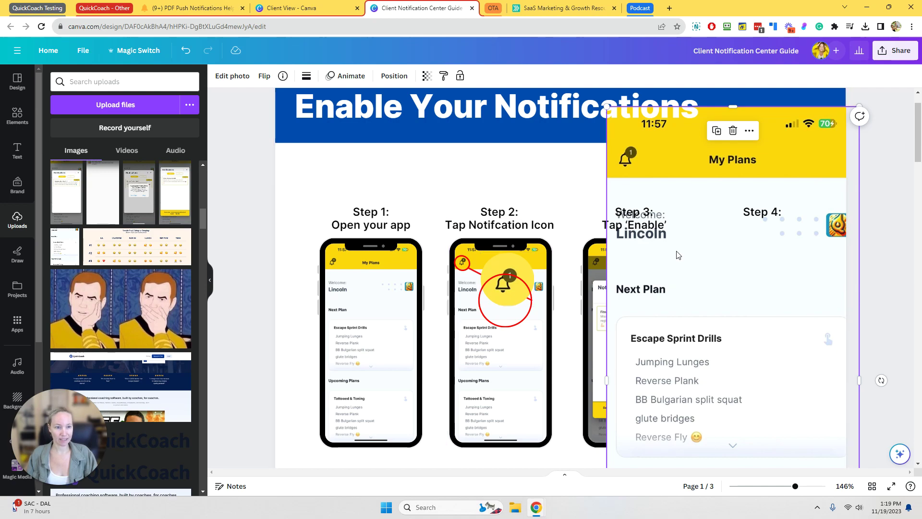
Crop the screenshot to the bell-and-badge strip and place it in the Step 2 circle
scroll(678, 269, "down", 6)
left_click_drag(733, 364, 732, 140)
scroll(728, 288, "up", 6)
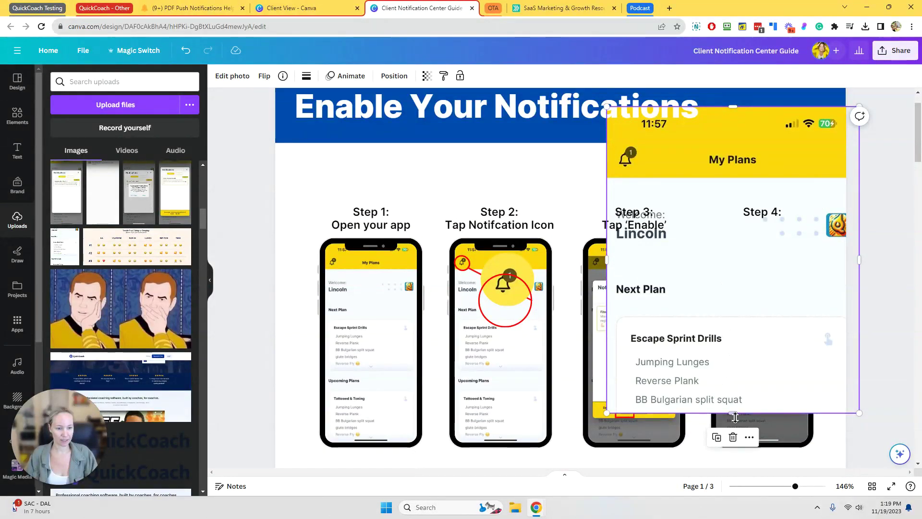
left_click_drag(732, 412, 725, 179)
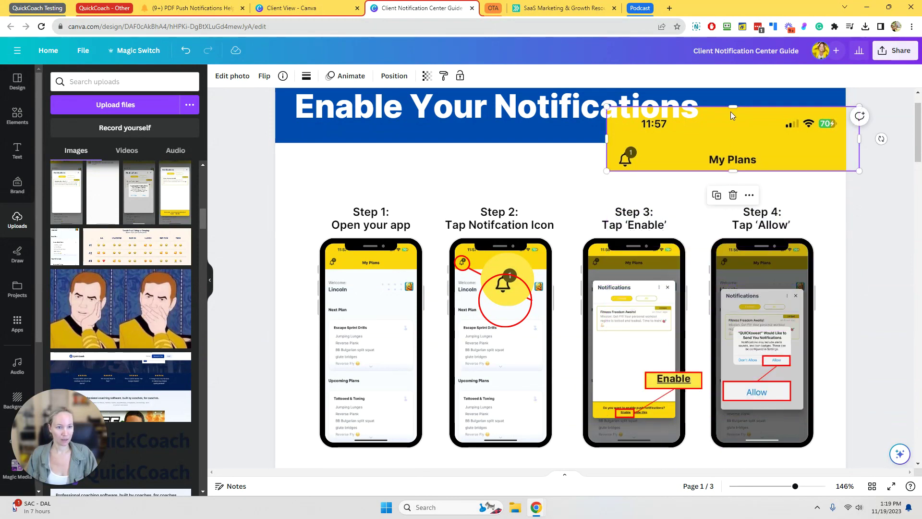
left_click_drag(733, 106, 733, 132)
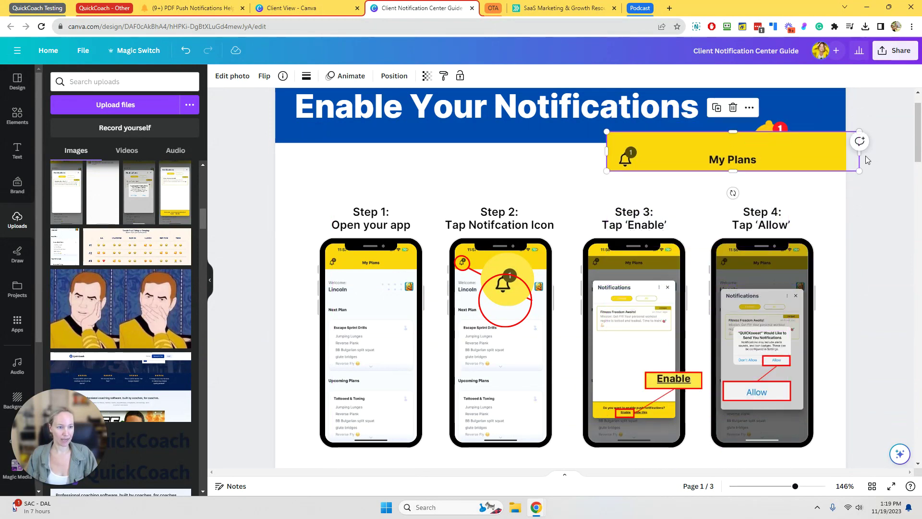
left_click_drag(860, 154, 496, 295)
left_click(630, 136)
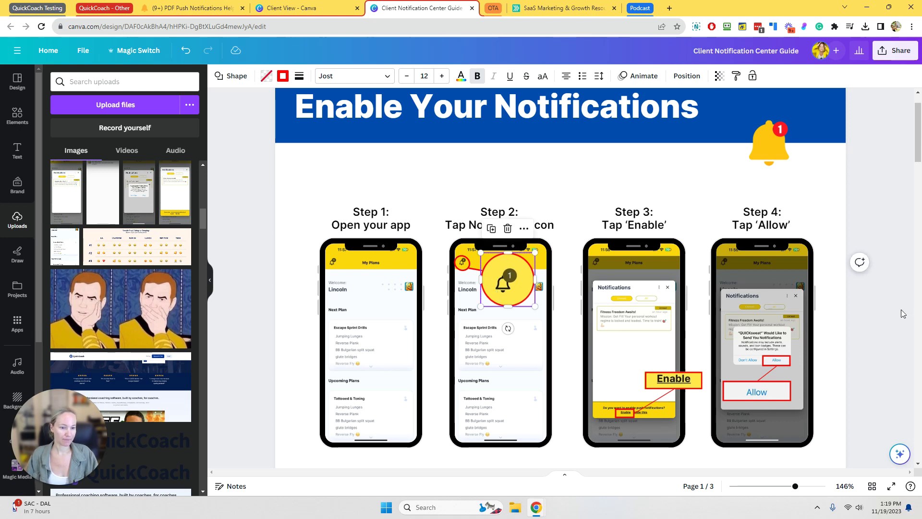
Adjust the Enable label's position inside Step 3's red box
left_click(872, 314)
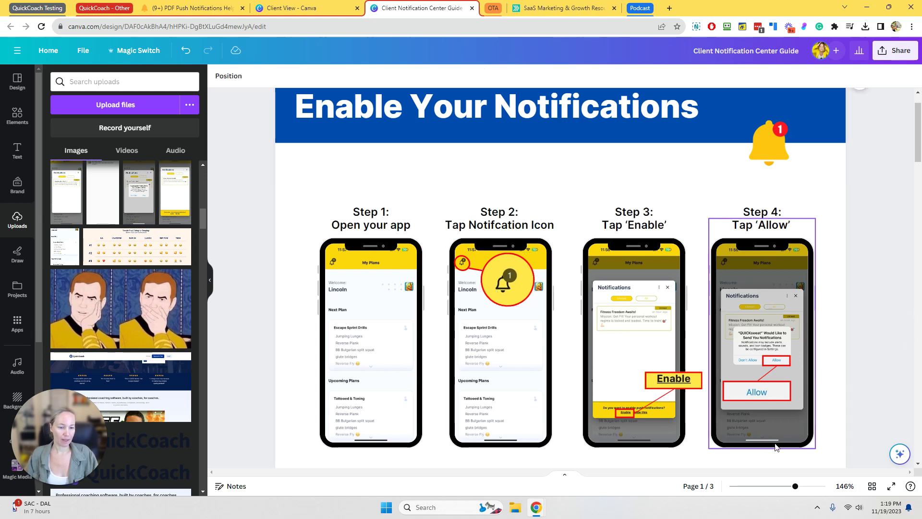
left_click(667, 386)
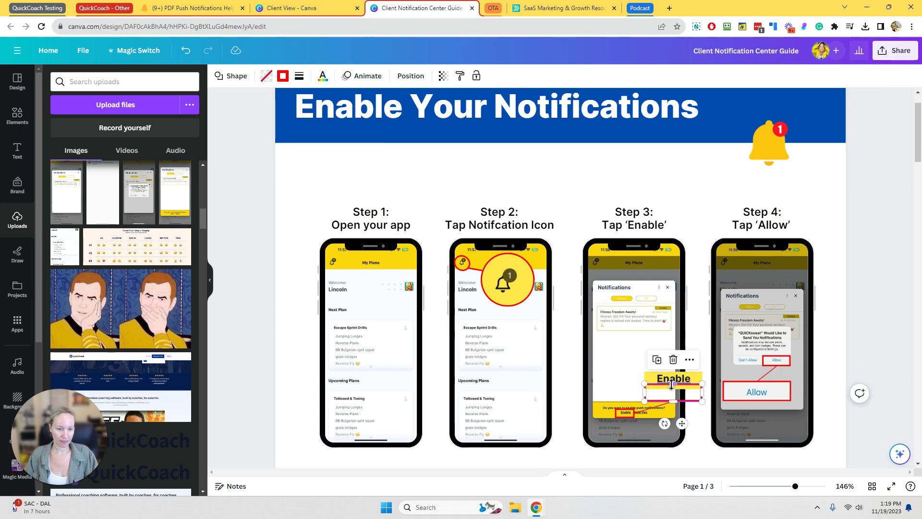
left_click(680, 380)
mouse_move(679, 380)
left_mouse_down()
mouse_move(680, 372)
mouse_move(686, 388)
left_mouse_up()
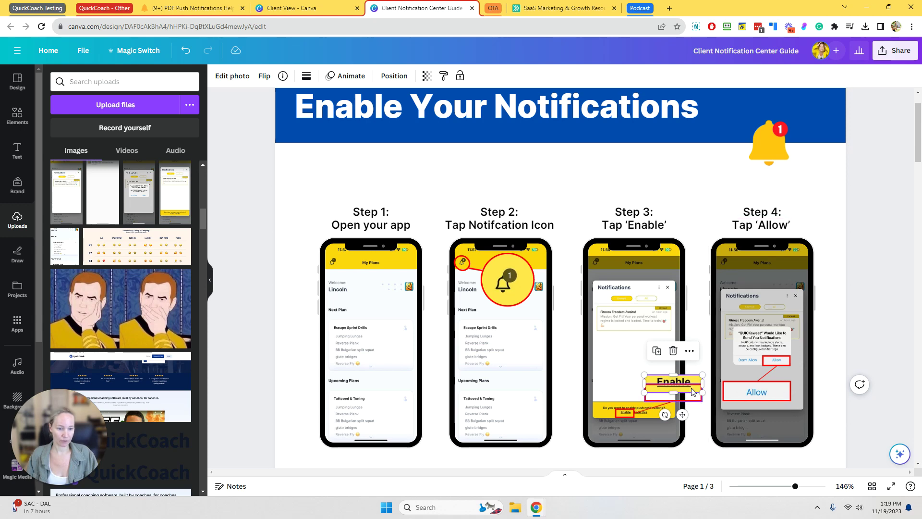
mouse_move(692, 381)
left_mouse_down()
mouse_move(691, 395)
mouse_move(691, 383)
left_mouse_up()
left_click(691, 383)
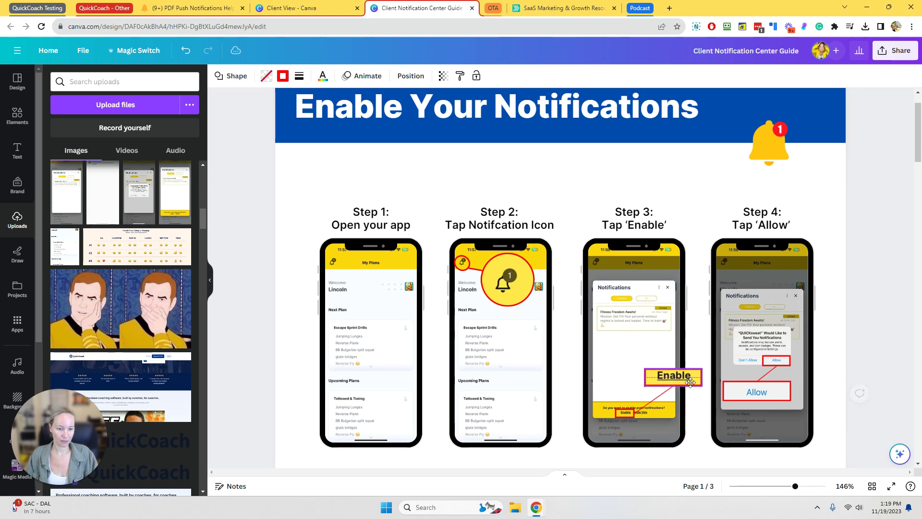
Add the Notifications popup screenshot and crop it to just the yellow Enable button
left_click(173, 197)
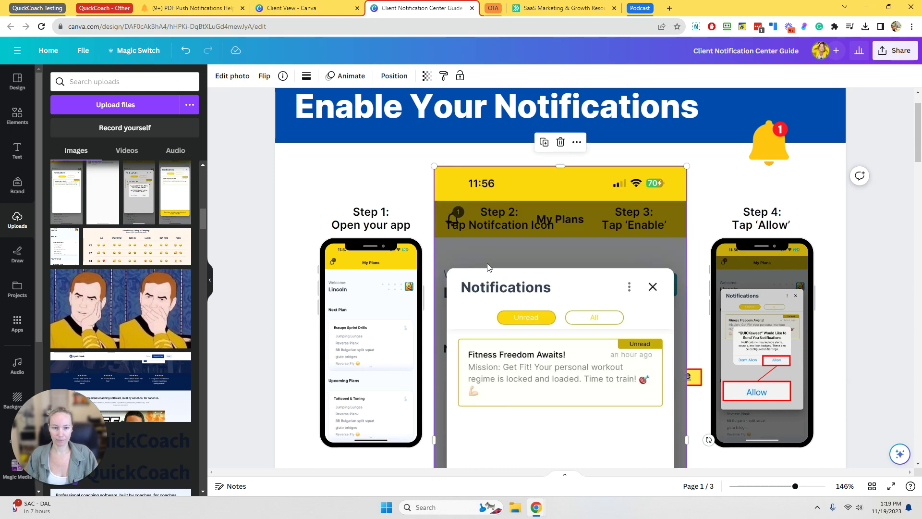
left_click_drag(564, 169, 569, 401)
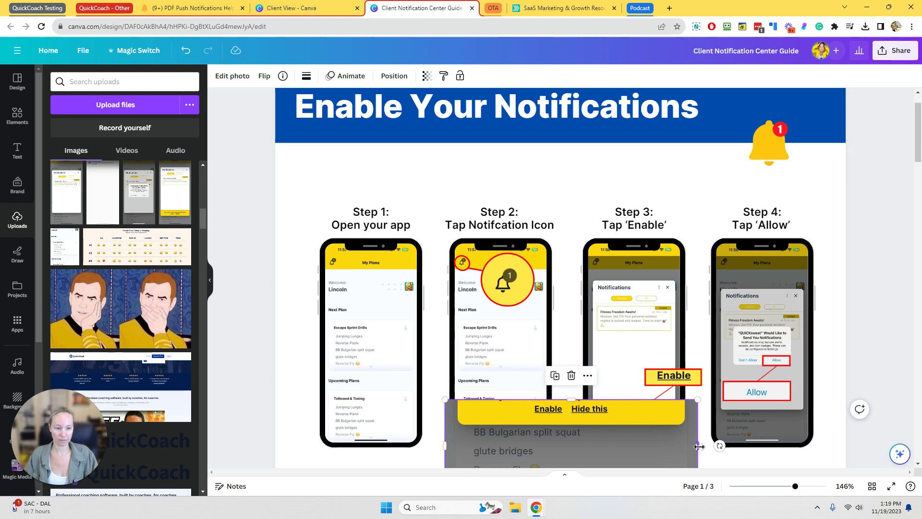
left_click_drag(699, 446, 569, 446)
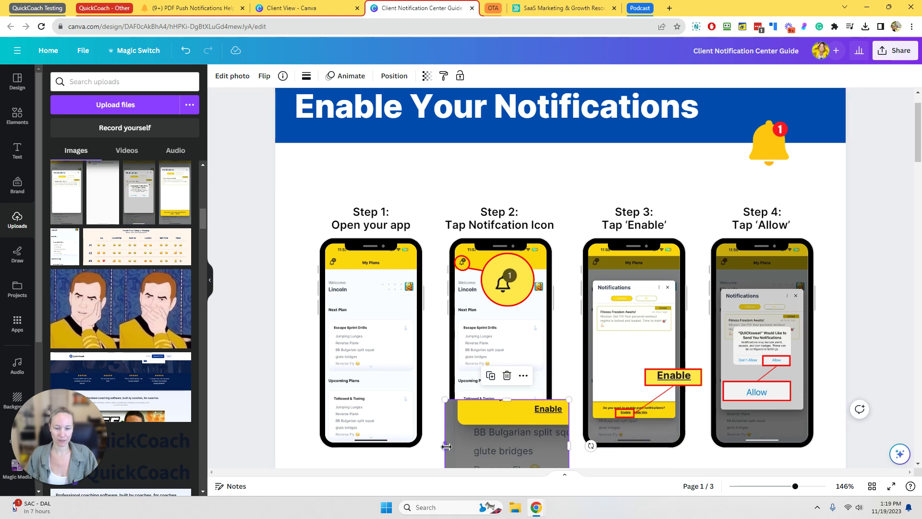
left_click_drag(447, 446, 526, 446)
scroll(523, 342, "down", 1)
scroll(523, 342, "down", 3)
left_click_drag(551, 388, 673, 385)
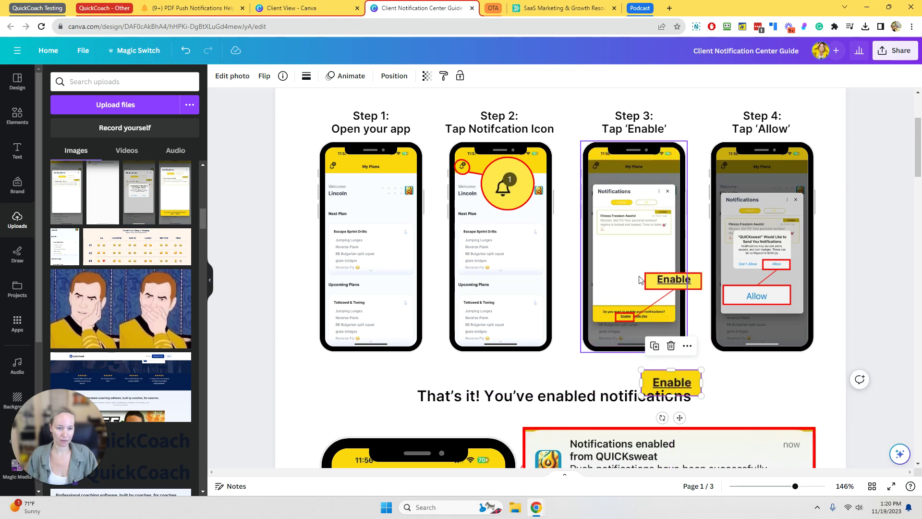
Delete the extra Enable callout image and zoom out to 118%
key("Delete")
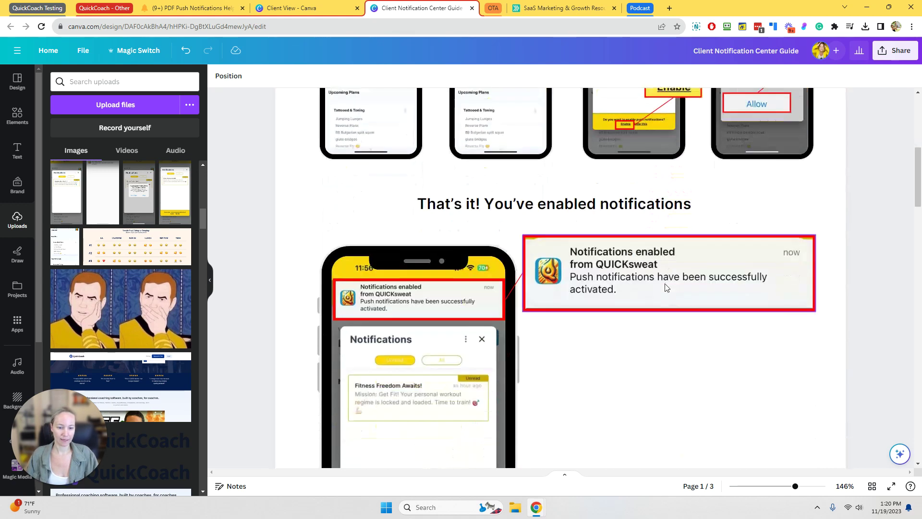
scroll(686, 384, "down", 4)
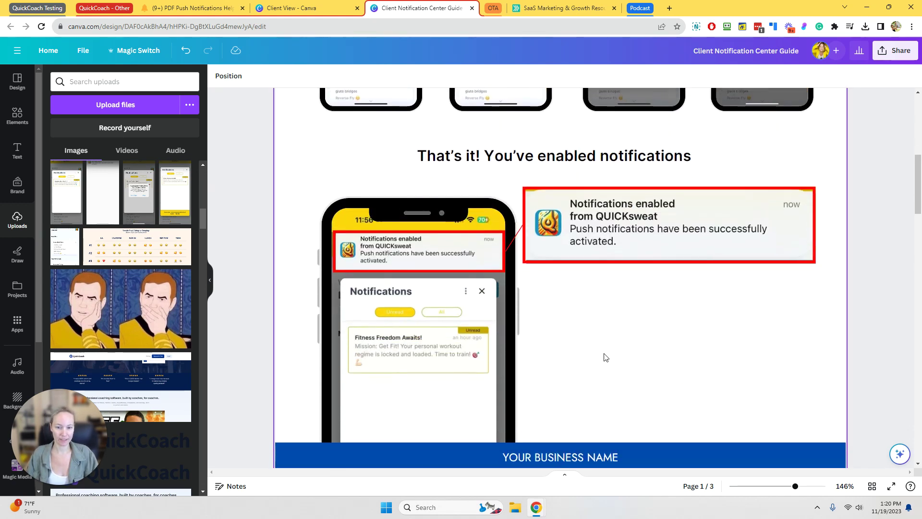
scroll(604, 356, "down", 1)
left_click_drag(794, 487, 789, 486)
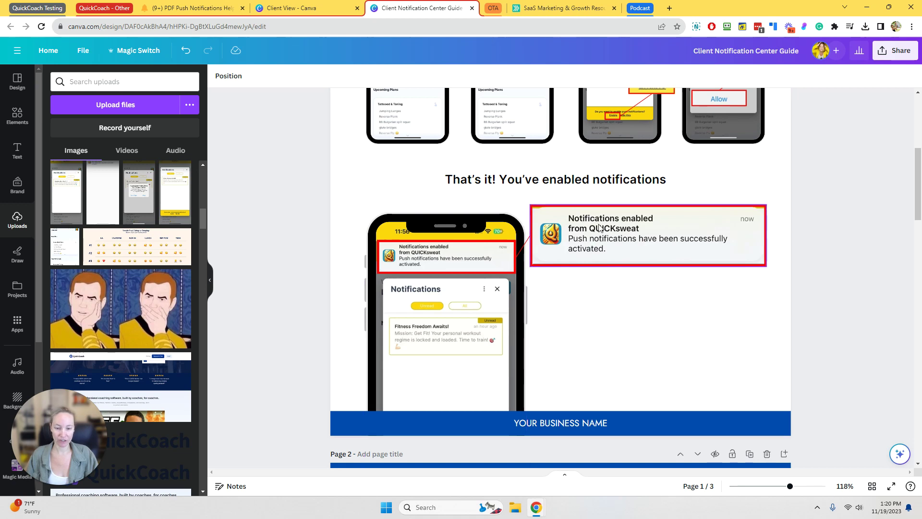
Browse pages 2 and 3 at 86% zoom, ending on Managing Notifications
scroll(545, 251, "down", 2)
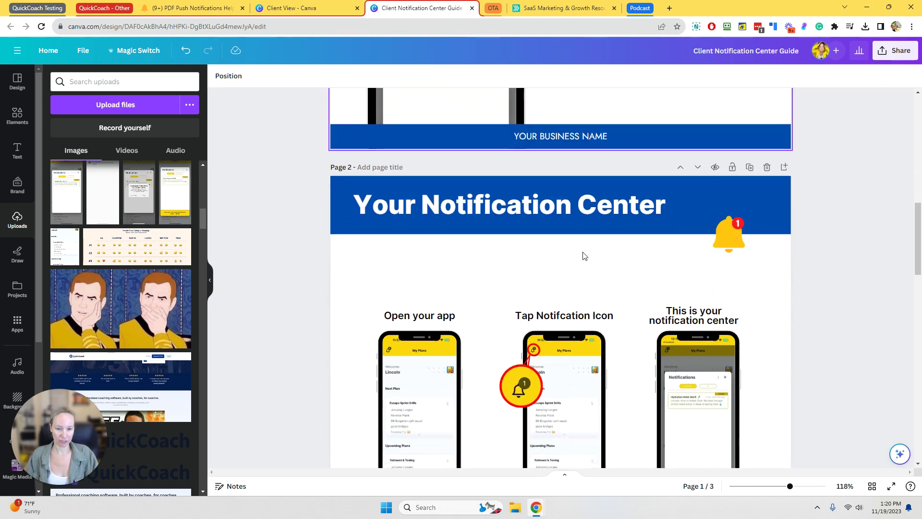
left_click(585, 254)
scroll(585, 255, "down", 4)
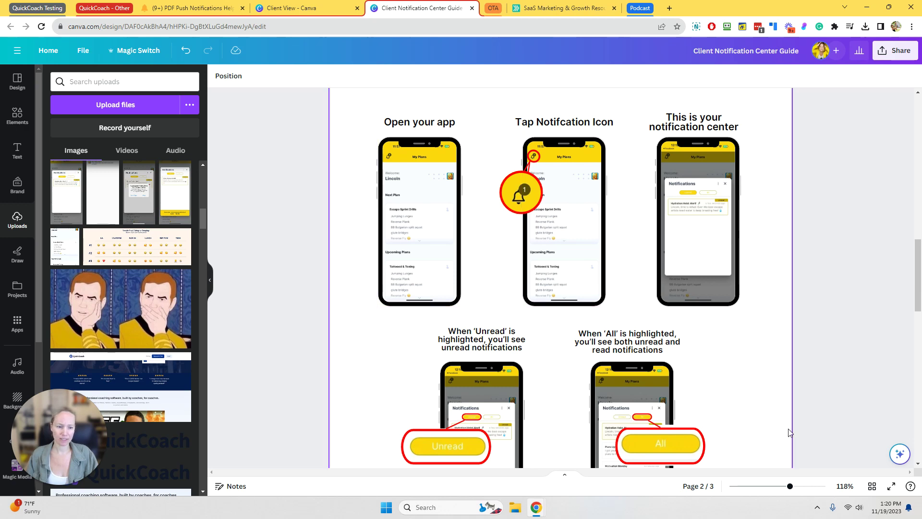
left_click(784, 488)
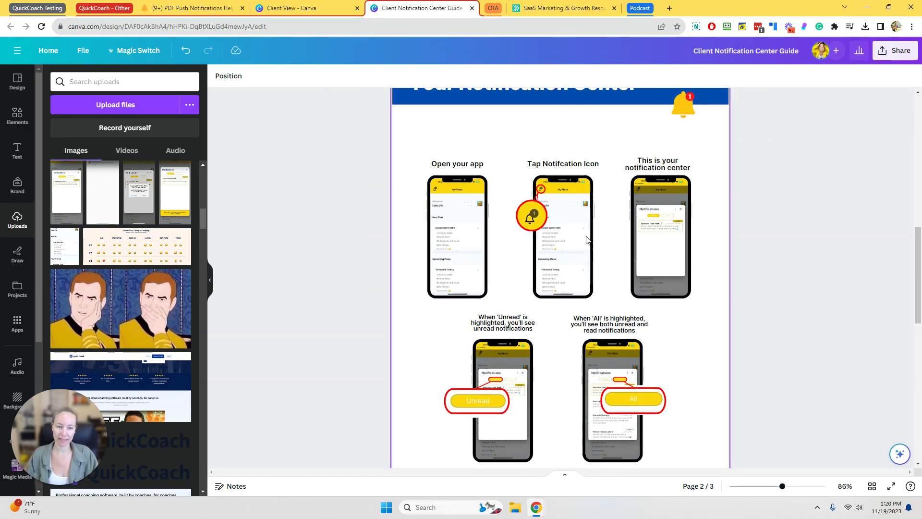
scroll(714, 240, "down", 10)
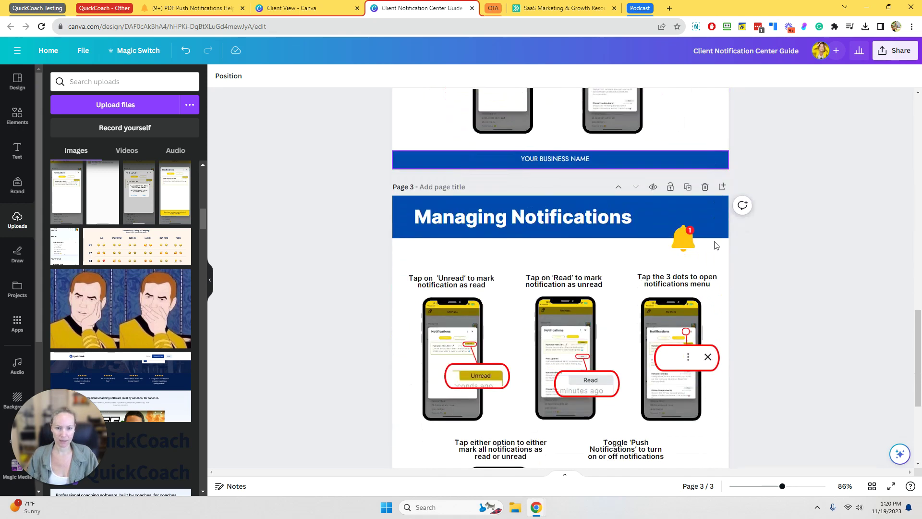
scroll(778, 247, "down", 1)
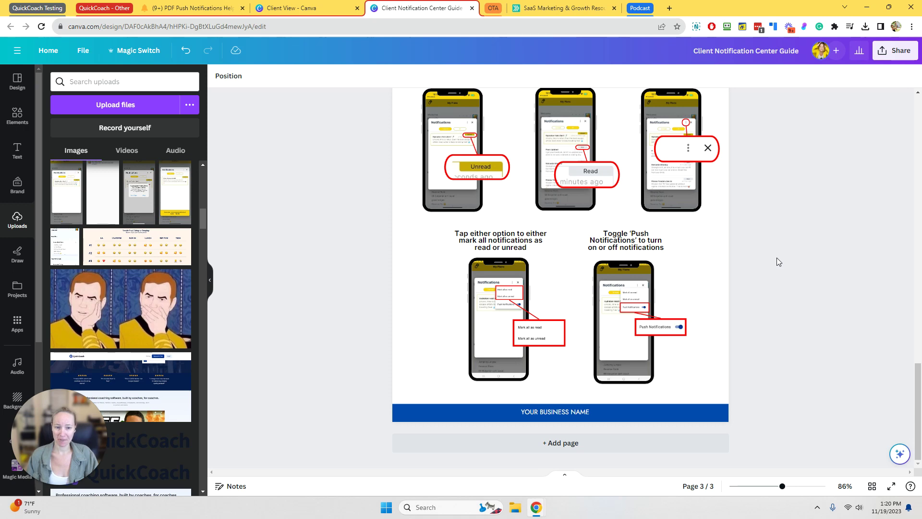
Return to page 1 and open the Share panel's Download settings
left_click(560, 416)
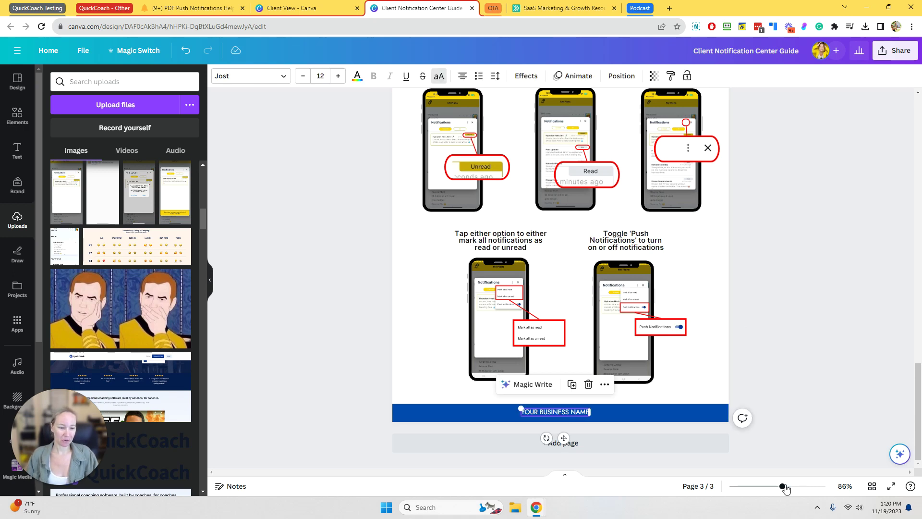
left_click_drag(785, 489, 773, 486)
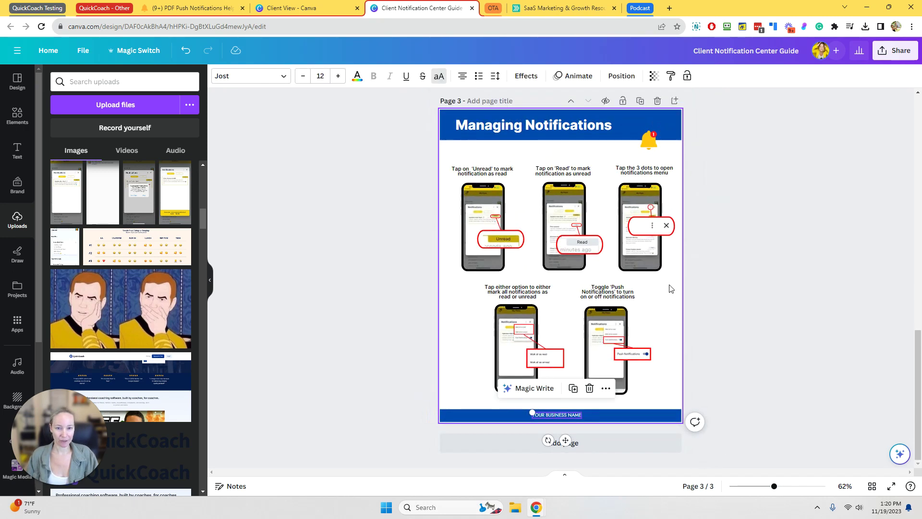
scroll(667, 291, "up", 5)
scroll(667, 290, "up", 1)
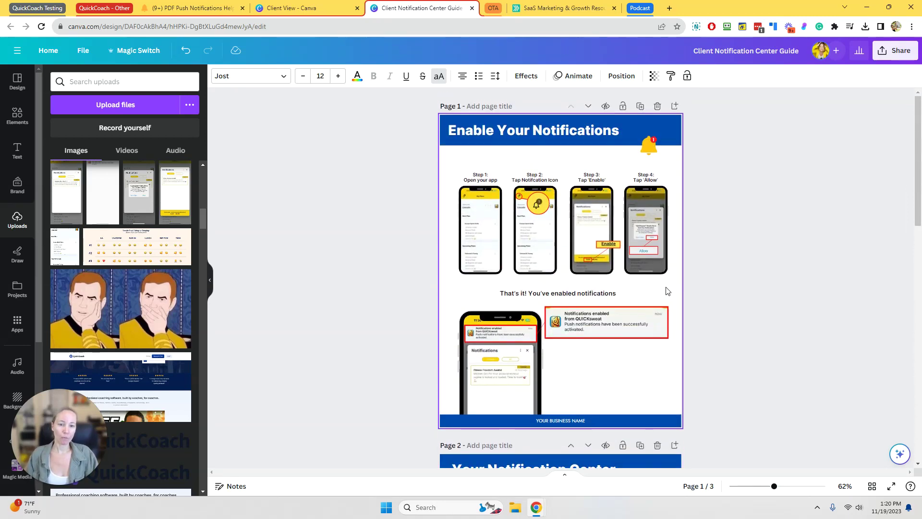
left_click(894, 50)
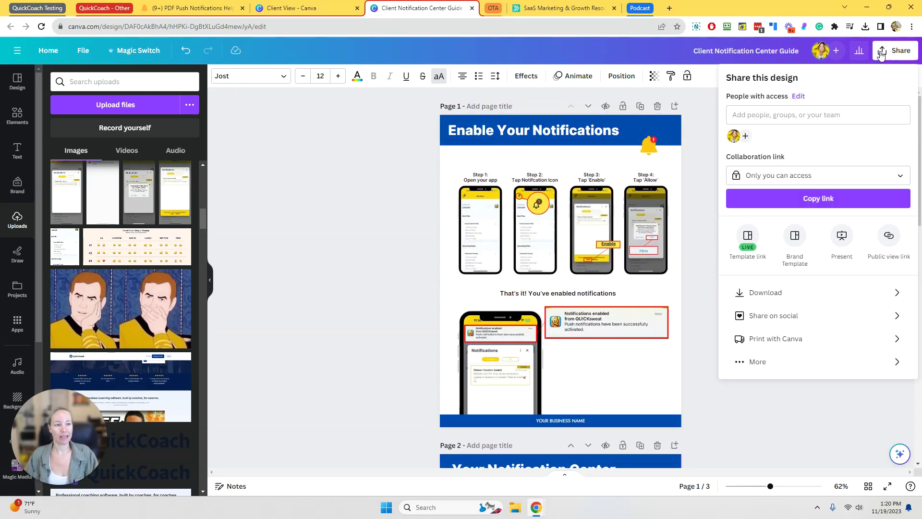
left_click(790, 292)
Set the download to PDF Standard with only Page 1, then close the panel
left_click(784, 123)
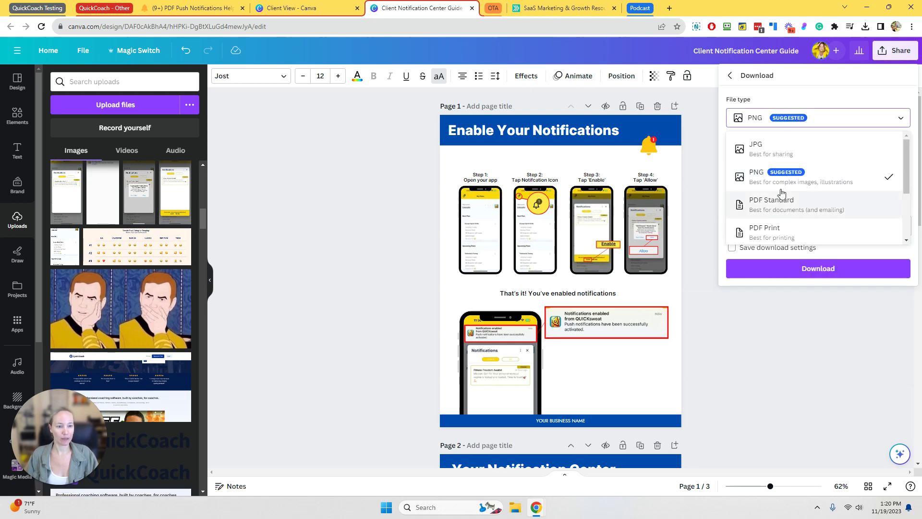
left_click(789, 204)
left_click(787, 189)
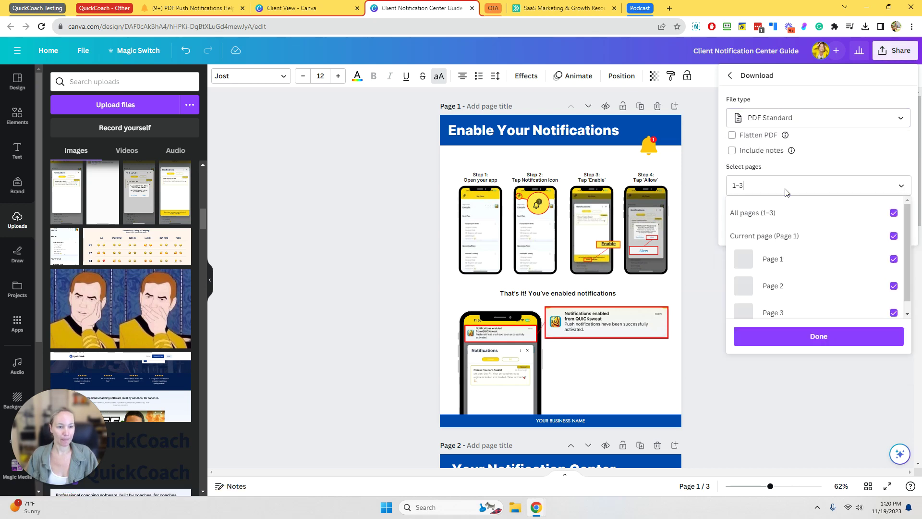
left_click(774, 259)
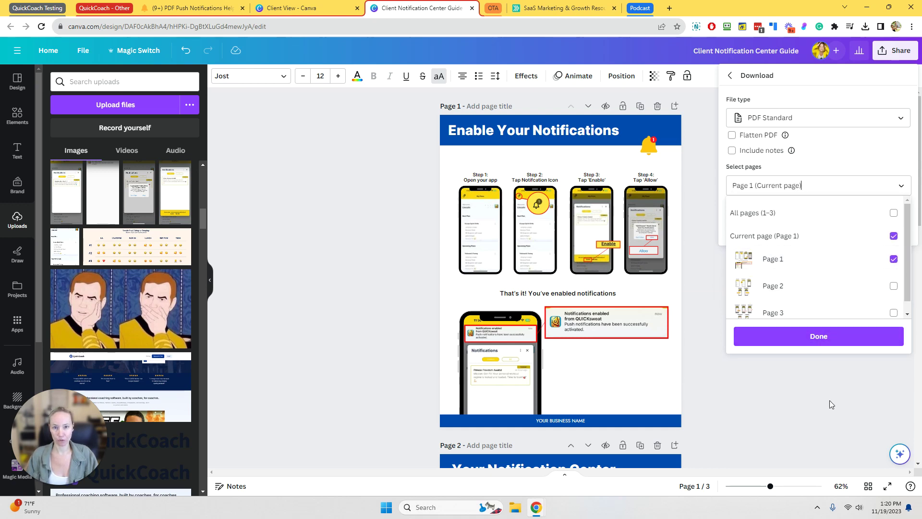
left_click(824, 334)
left_click(827, 298)
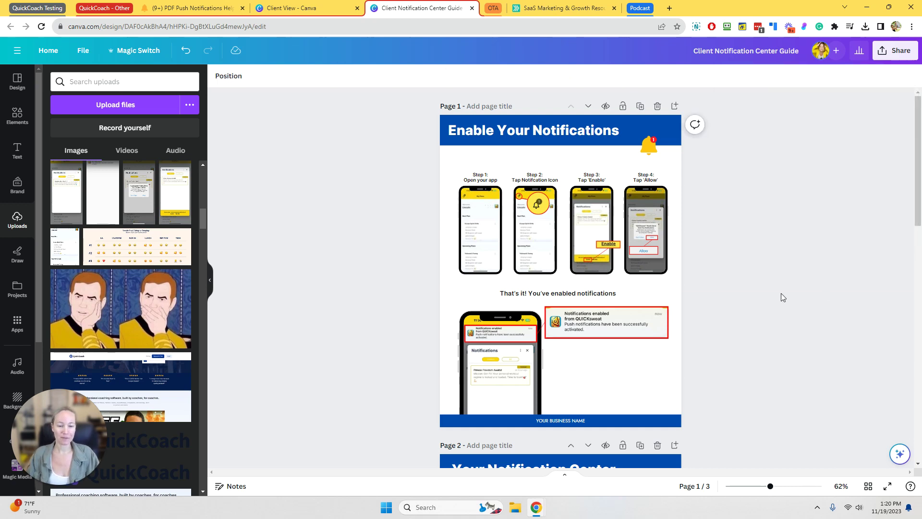